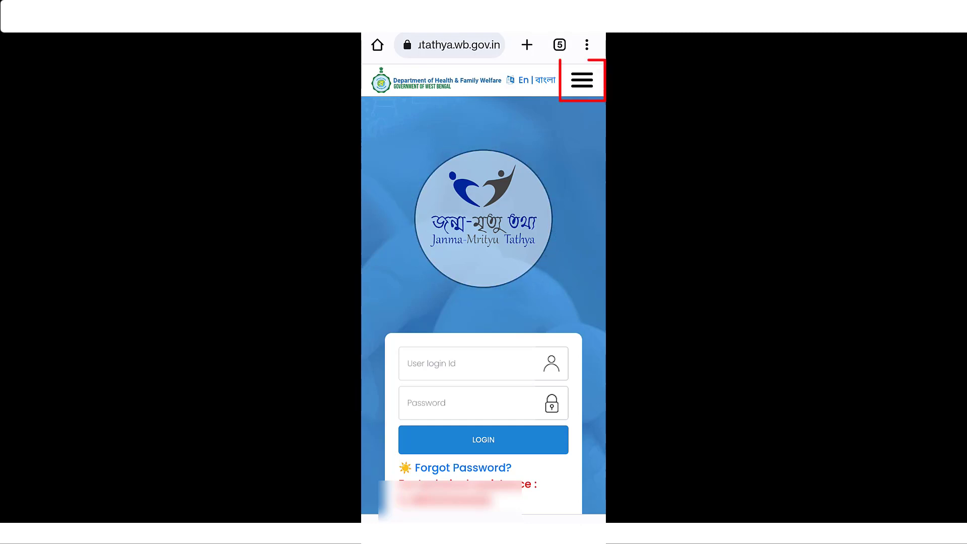
Step: Open the Know Your Acknowledgement/Certificate No lookup among the birth-related citizen services
left_click(582, 79)
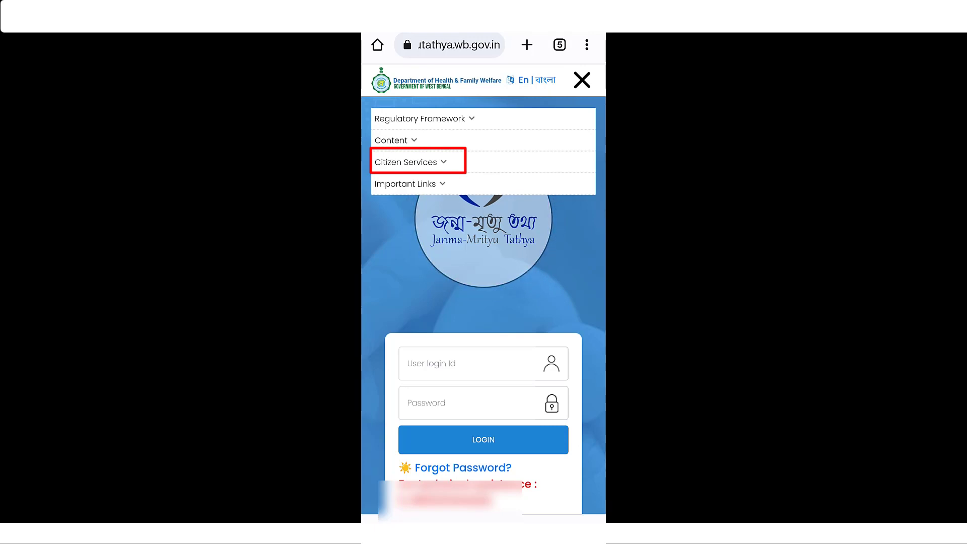
left_click(443, 162)
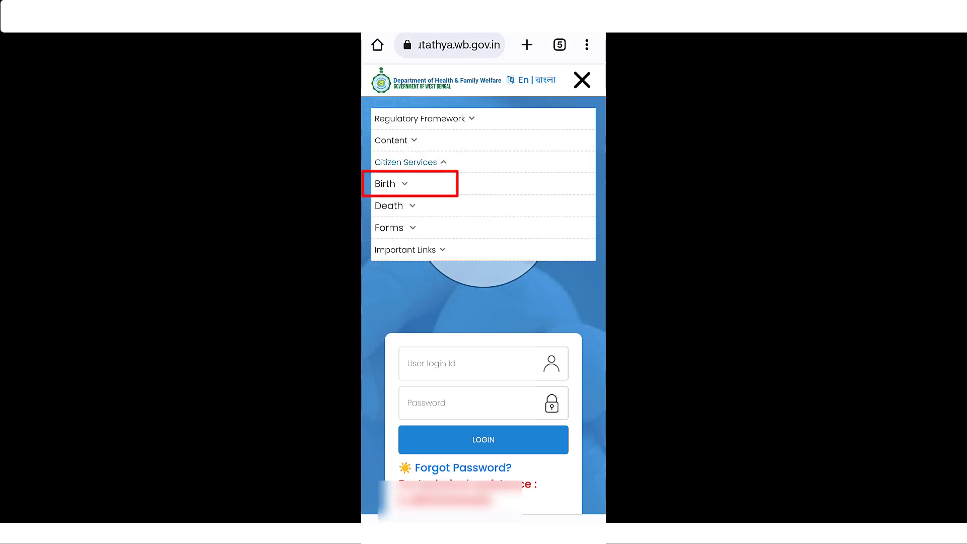
left_click(403, 183)
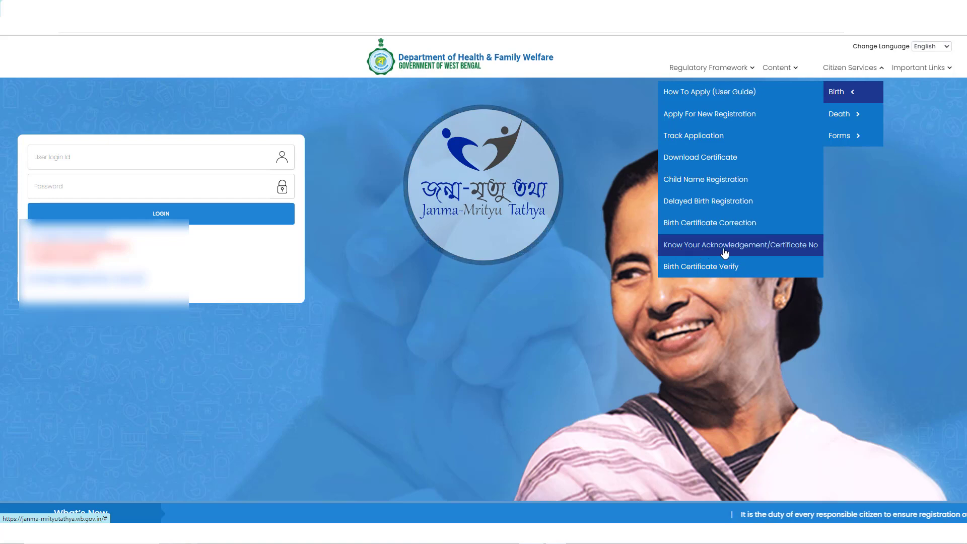
left_click(758, 246)
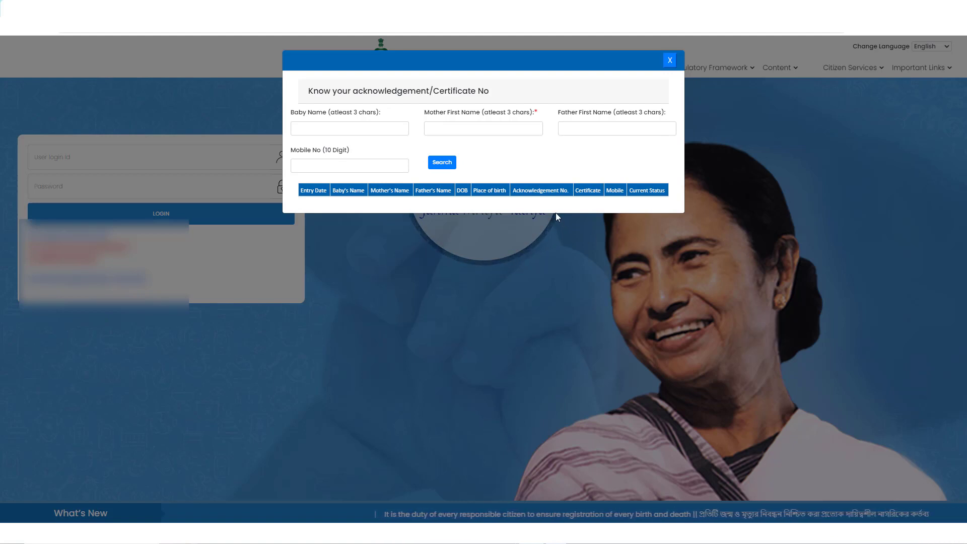
left_click_drag(285, 107, 418, 139)
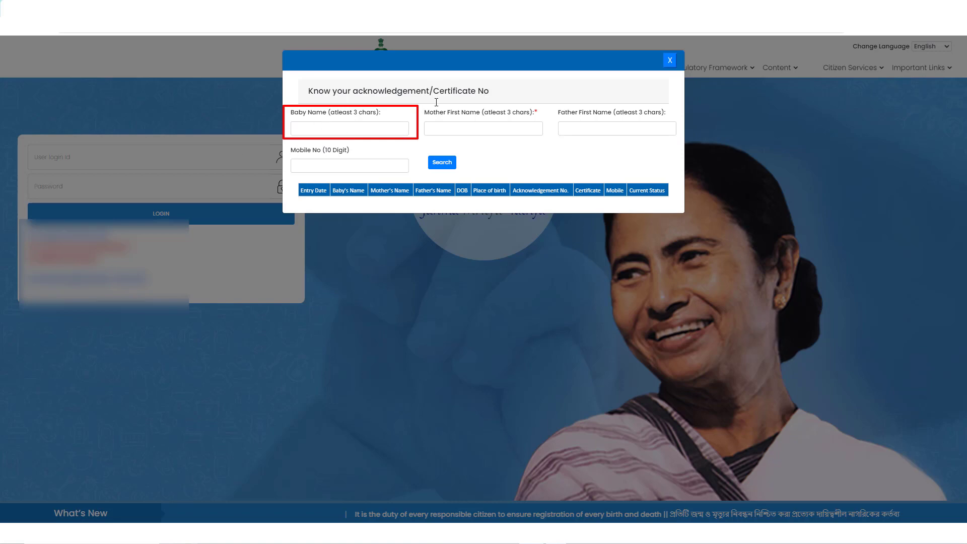
mouse_move(420, 100)
left_mouse_down()
mouse_move(505, 136)
mouse_move(552, 139)
left_mouse_up()
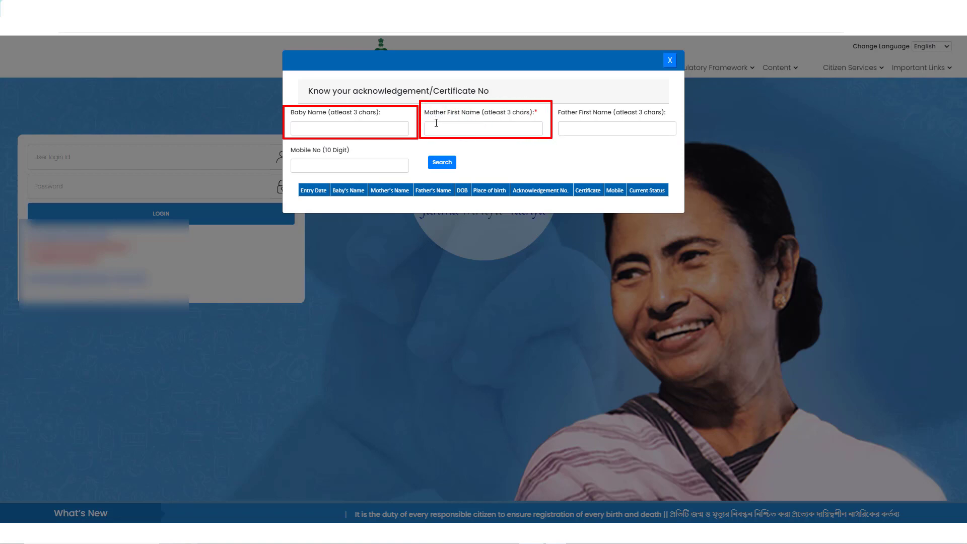
left_click_drag(554, 101, 684, 143)
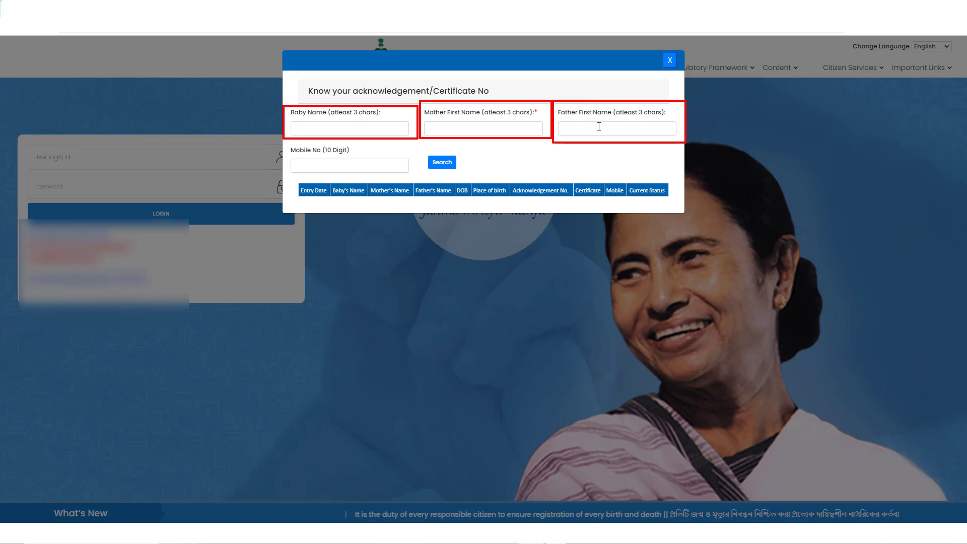
left_click_drag(284, 155, 413, 176)
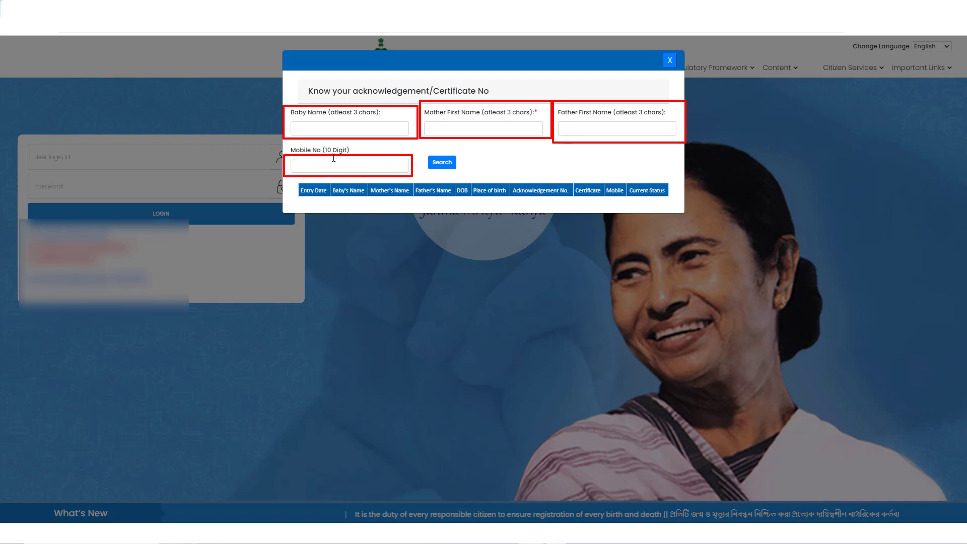
left_click_drag(426, 151, 472, 171)
key("Escape")
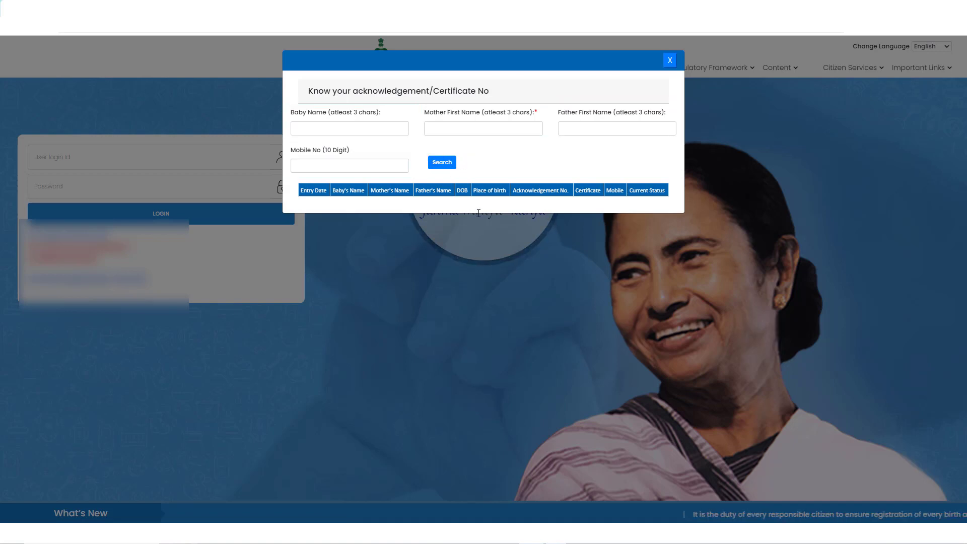
Step: Fill in the baby's name, the mother's and father's first names and the mobile number, and search for the birth record
left_click(361, 130)
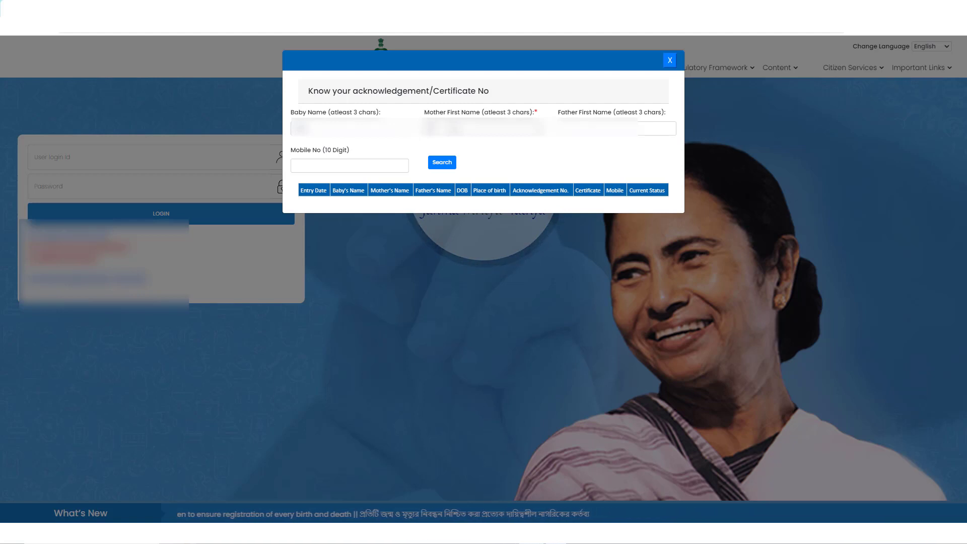
left_click(655, 128)
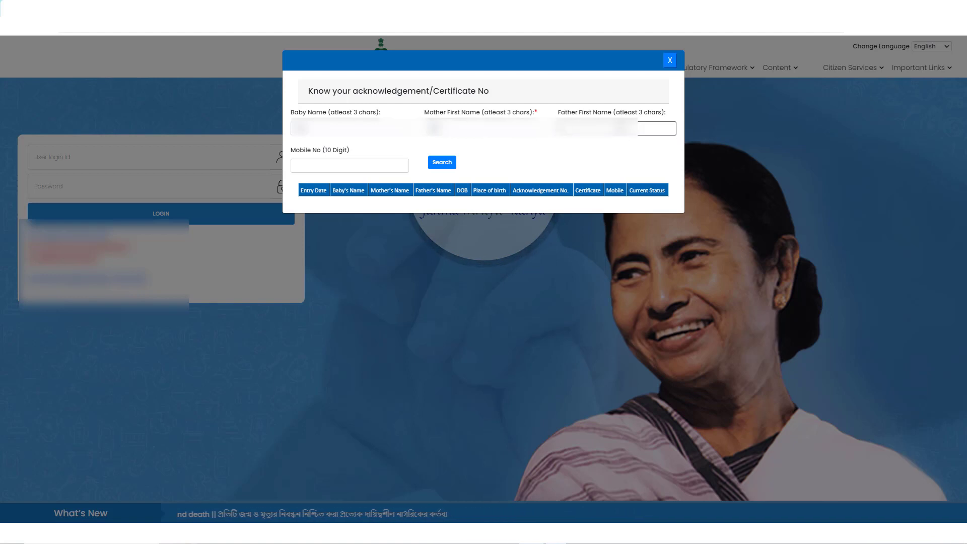
left_click(325, 166)
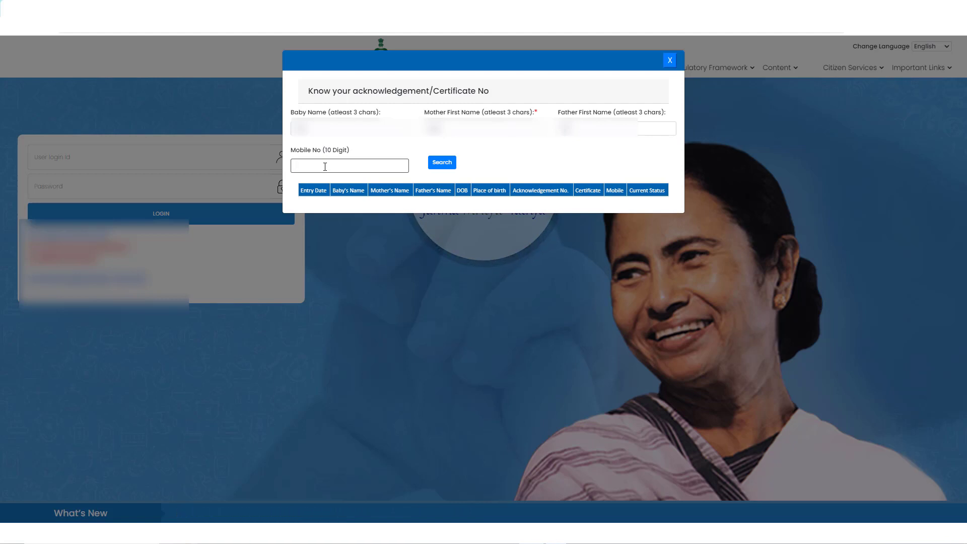
key("ctrl+v")
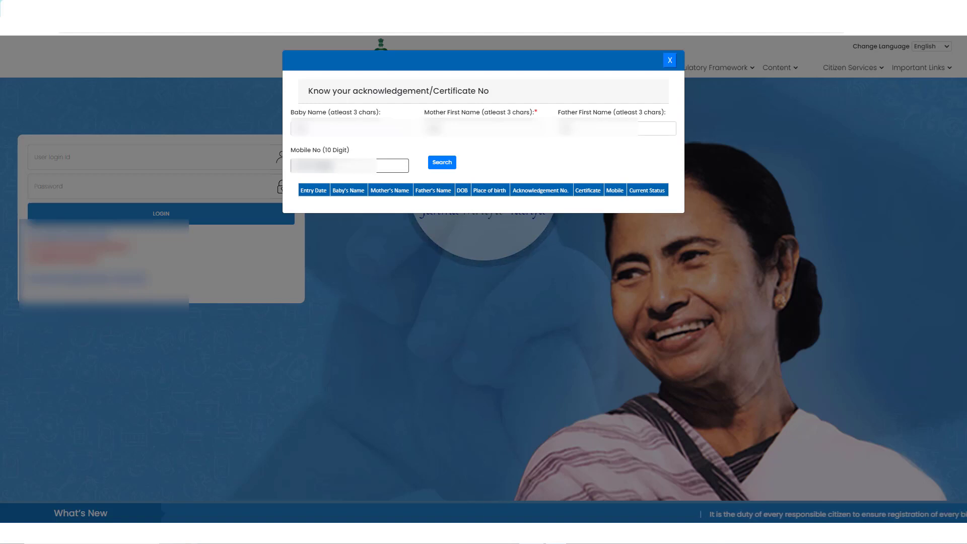
left_click(445, 162)
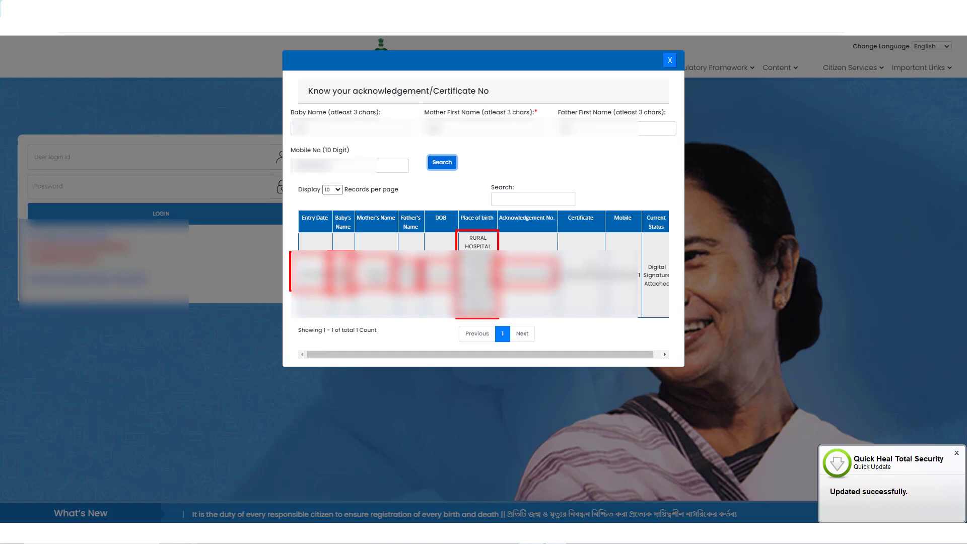
mouse_move(555, 207)
left_mouse_down()
mouse_move(607, 282)
mouse_move(605, 318)
left_mouse_up()
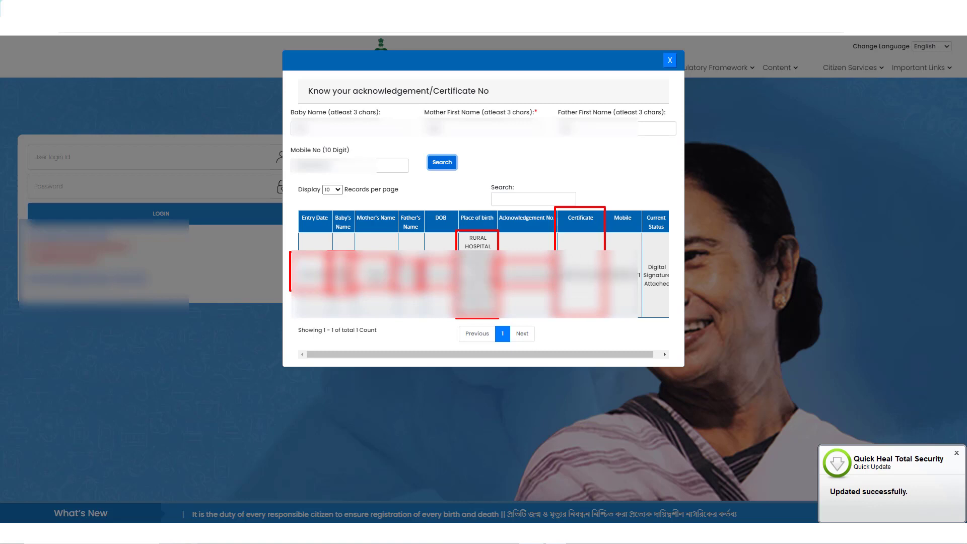
left_click_drag(604, 260, 638, 291)
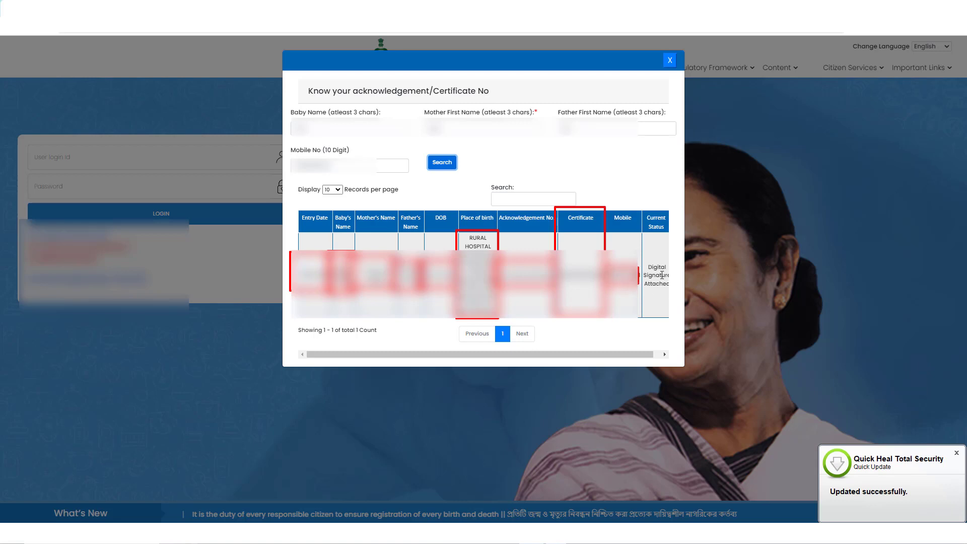
left_click_drag(639, 252, 674, 292)
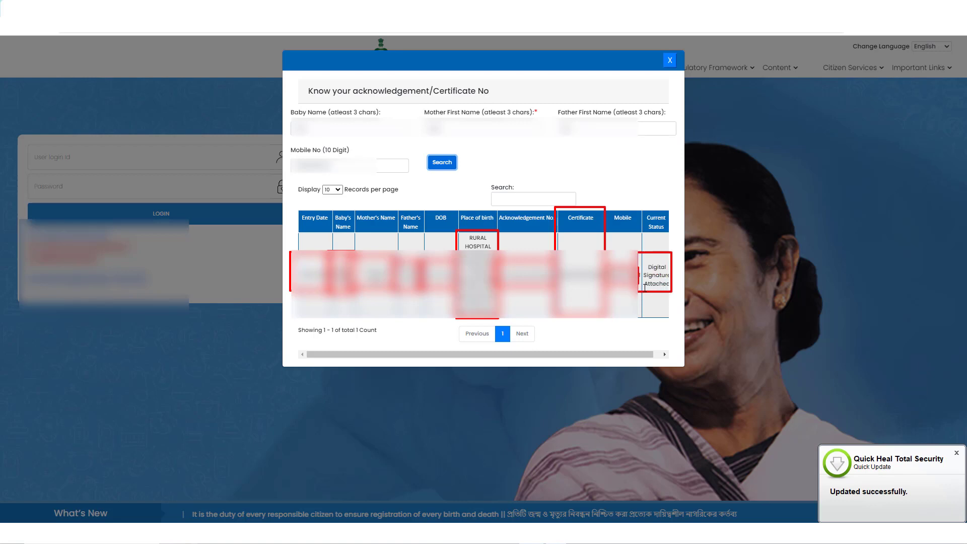
key("Escape")
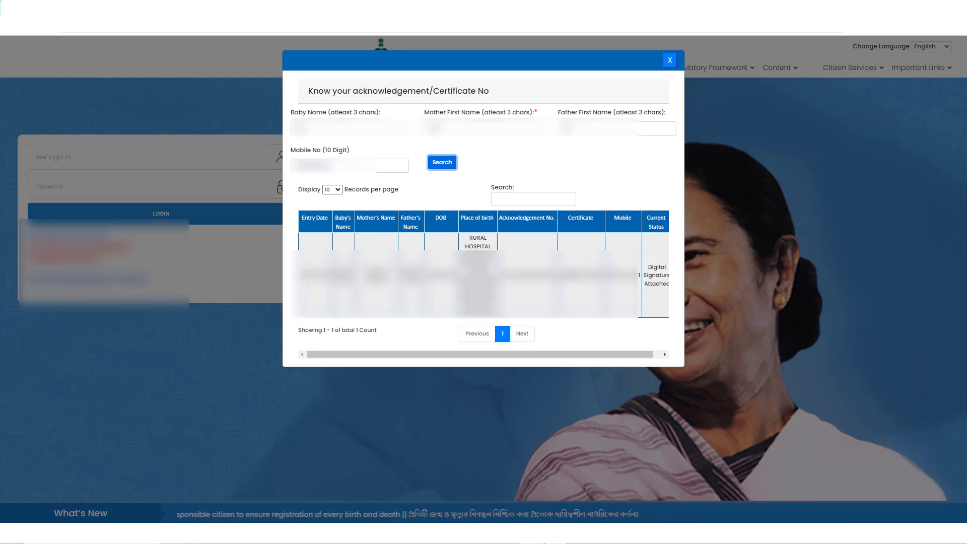
Step: Copy the certificate number from the found birth record and close the lookup dialog
double_click(582, 275)
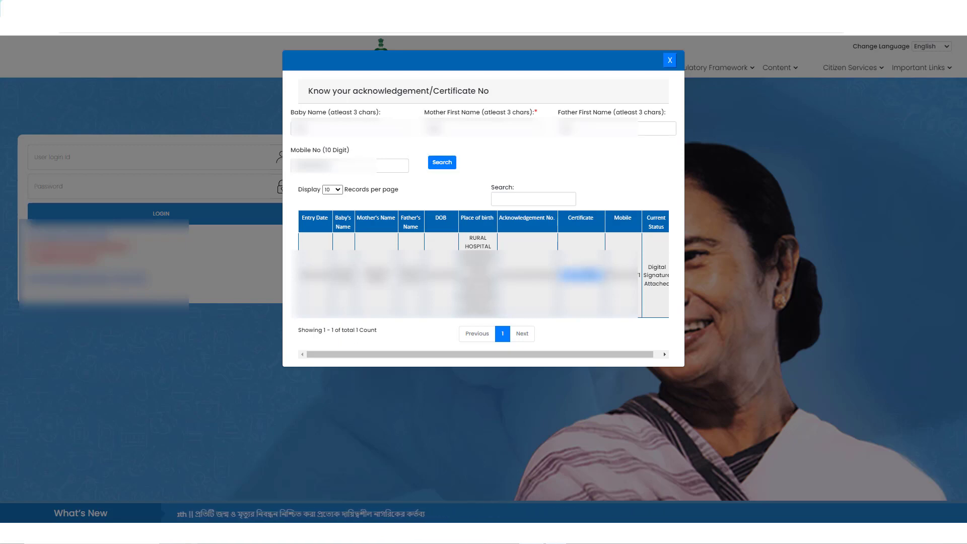
left_click(670, 60)
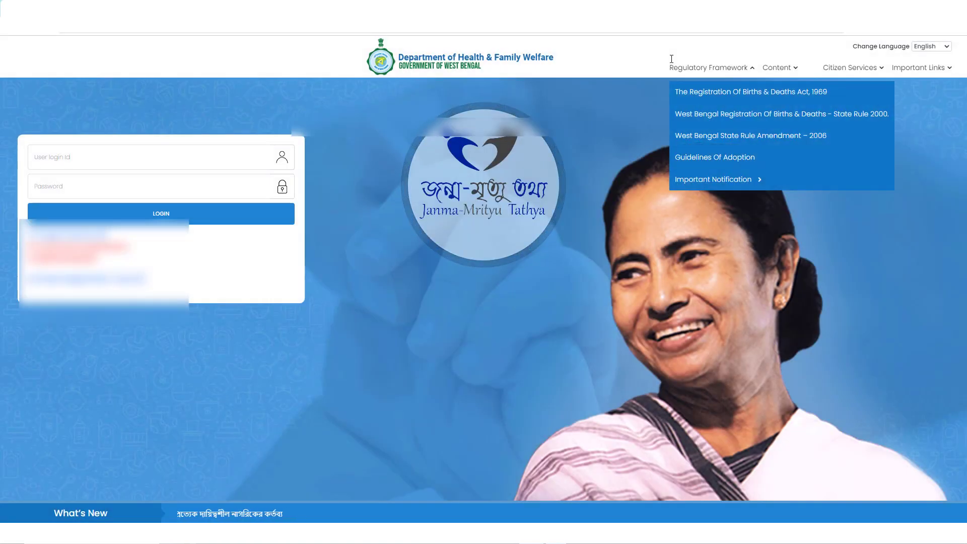
Step: Open the Download Certificate service for births and search with the copied certificate number to request an OTP
mouse_move(844, 67)
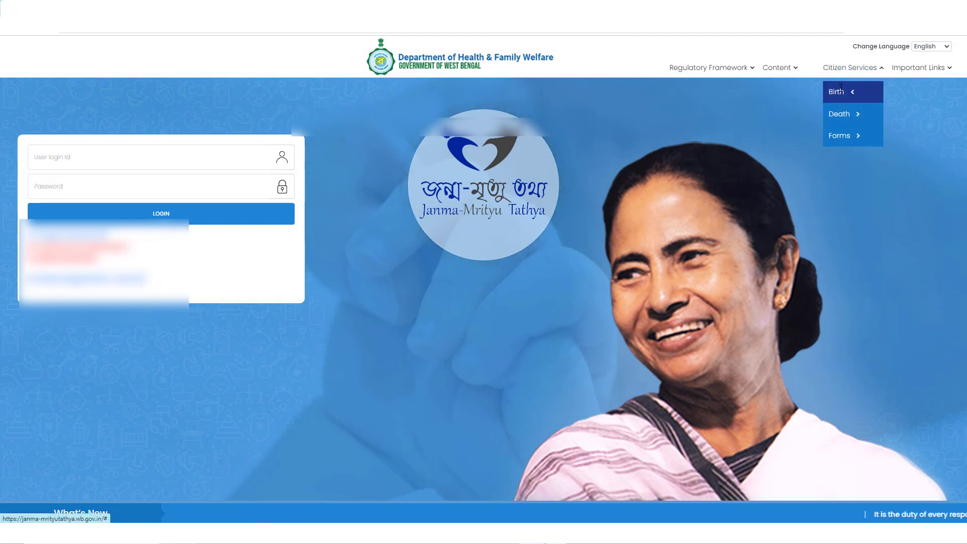
mouse_move(840, 90)
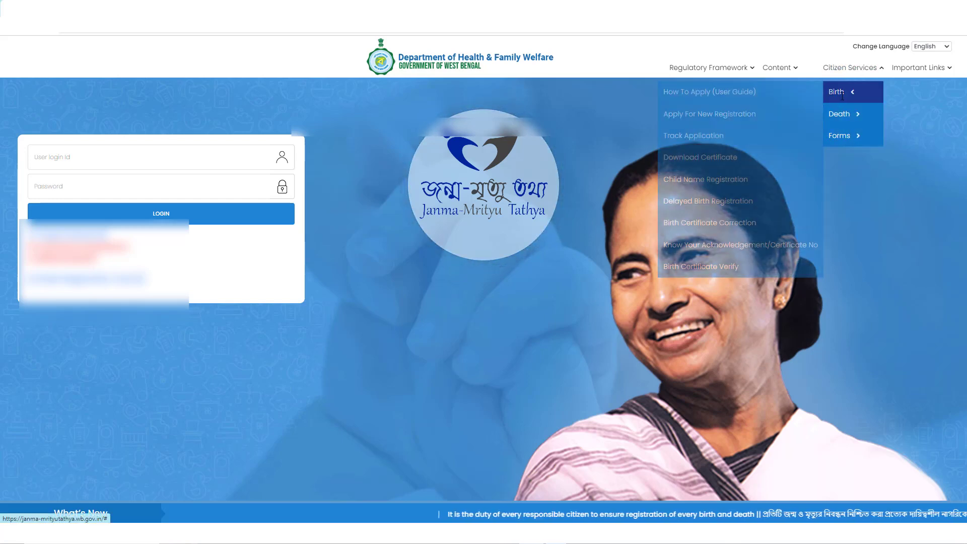
left_click(740, 245)
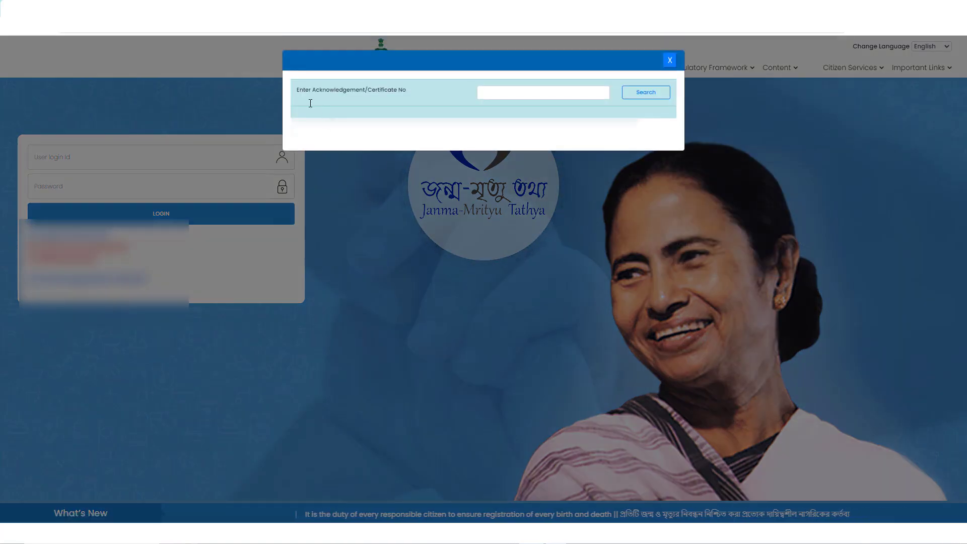
mouse_move(286, 77)
left_mouse_down()
mouse_move(356, 96)
mouse_move(615, 108)
left_mouse_up()
left_click_drag(467, 79, 612, 101)
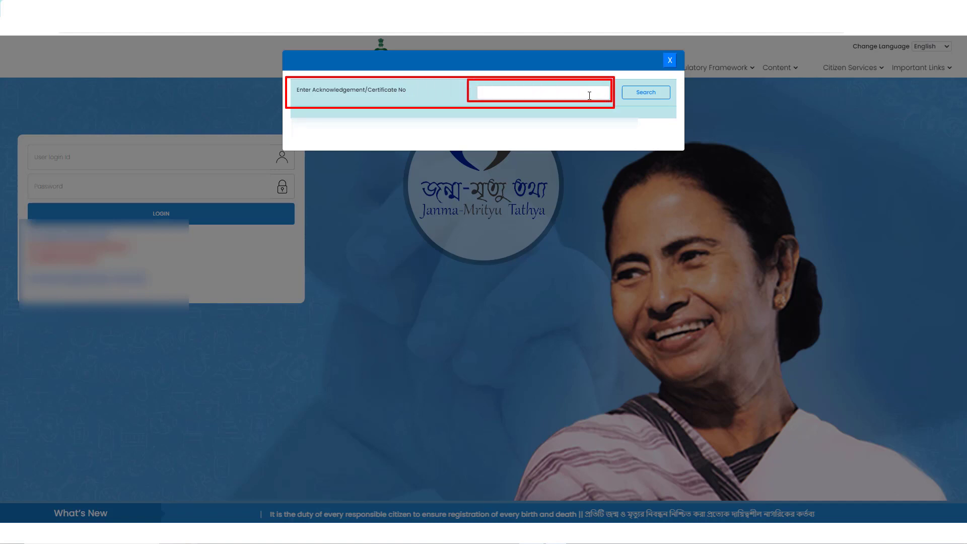
left_click(540, 90)
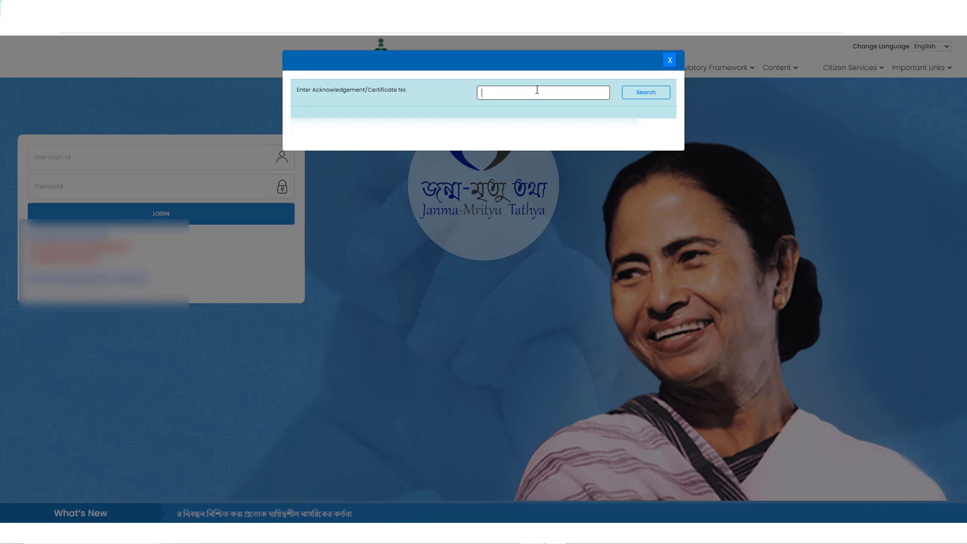
key("ctrl+v")
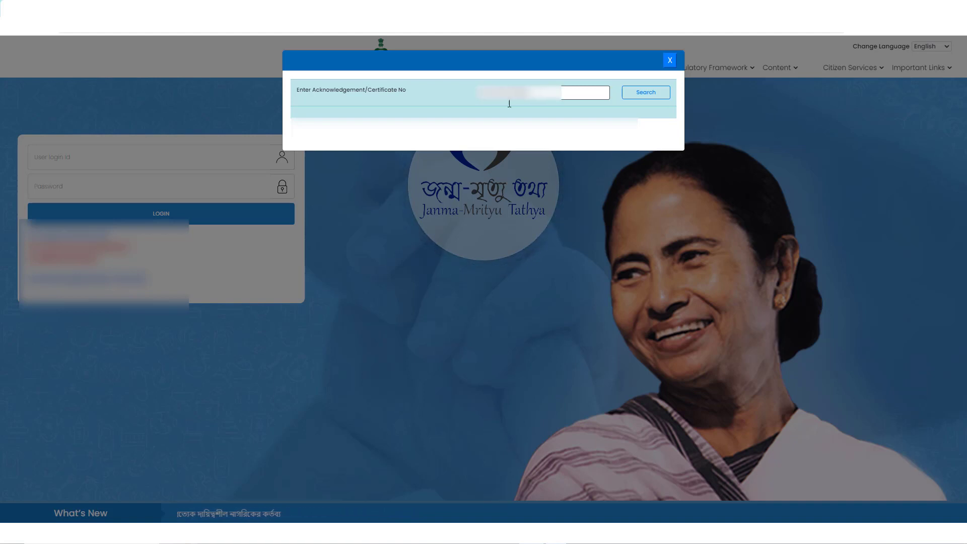
left_click(652, 92)
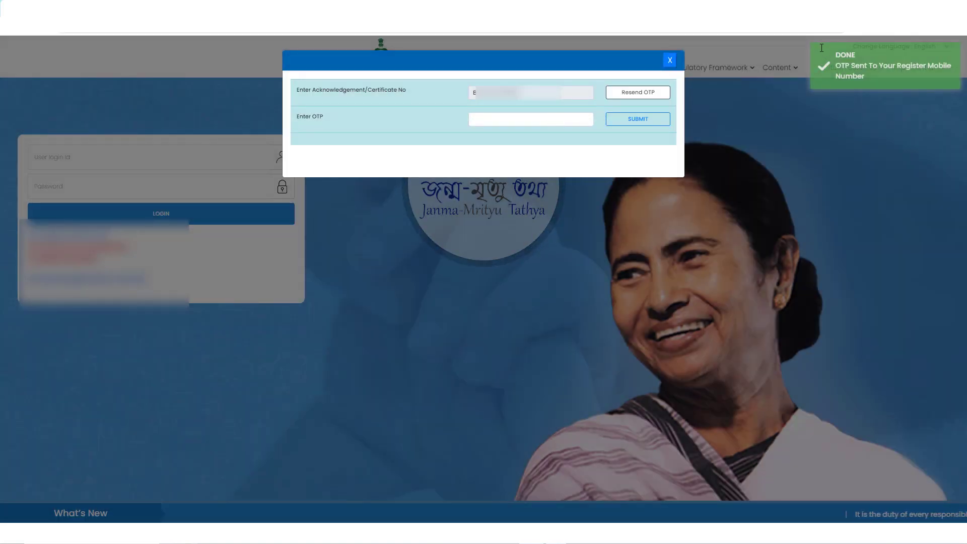
left_click_drag(832, 52, 955, 84)
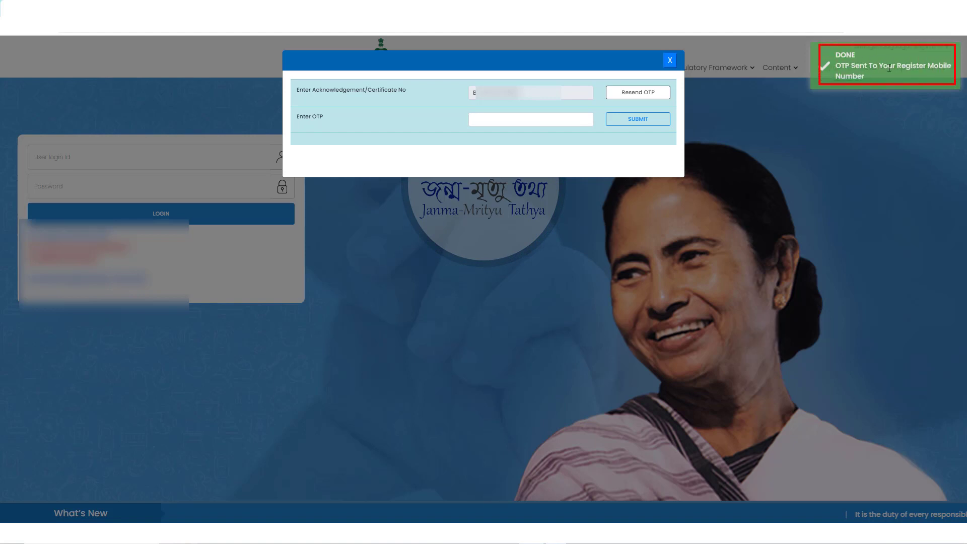
left_click_drag(316, 117, 339, 125)
left_click_drag(540, 121, 672, 124)
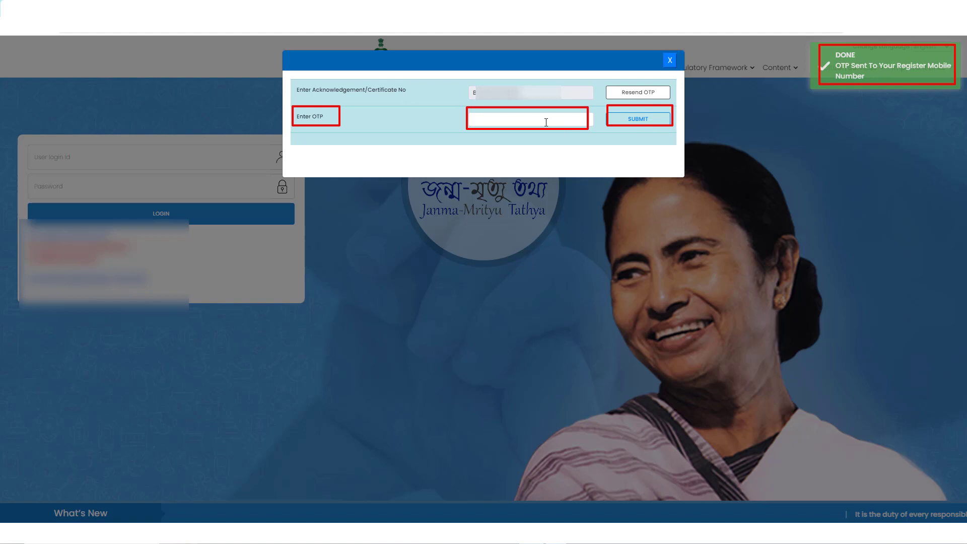
key("Escape")
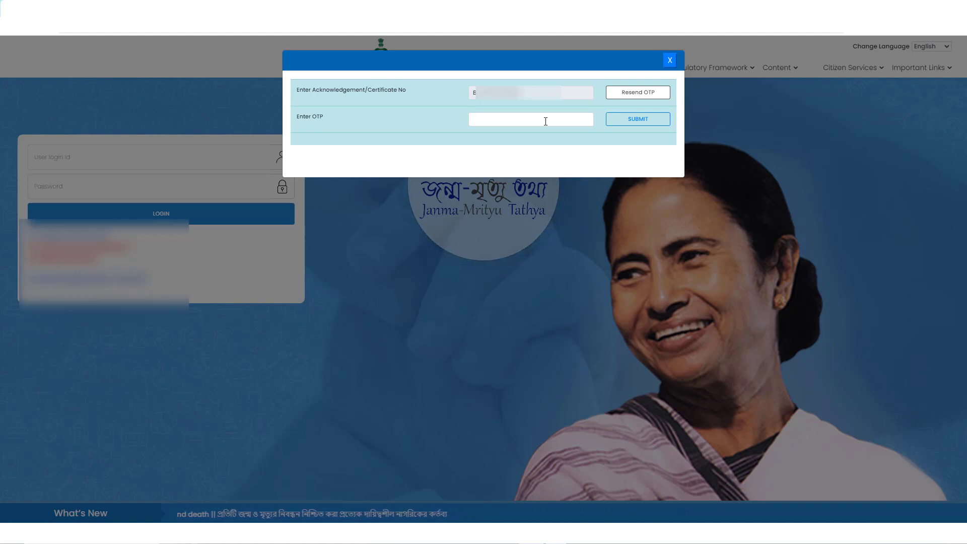
Step: Enter the OTP sent to the registered mobile number and submit it
left_click(546, 121)
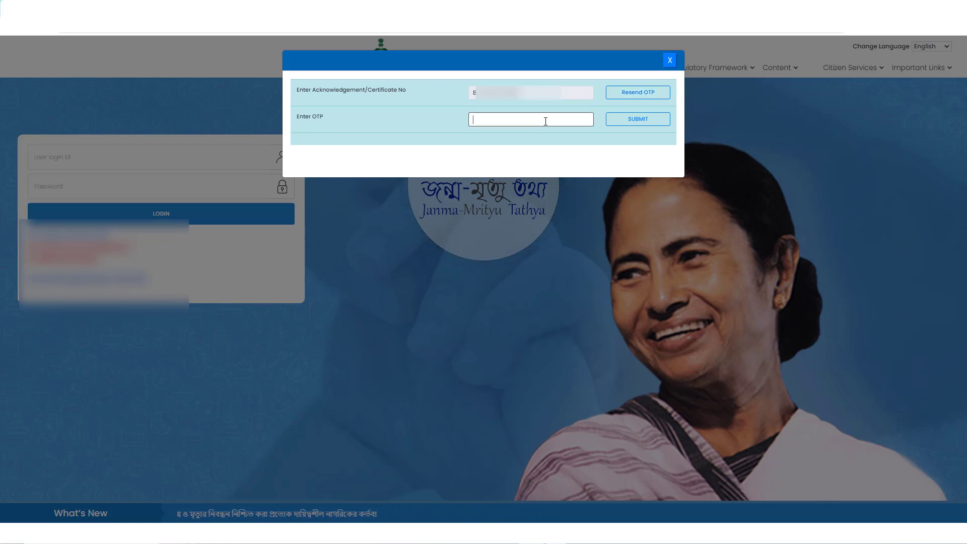
key("ctrl+v")
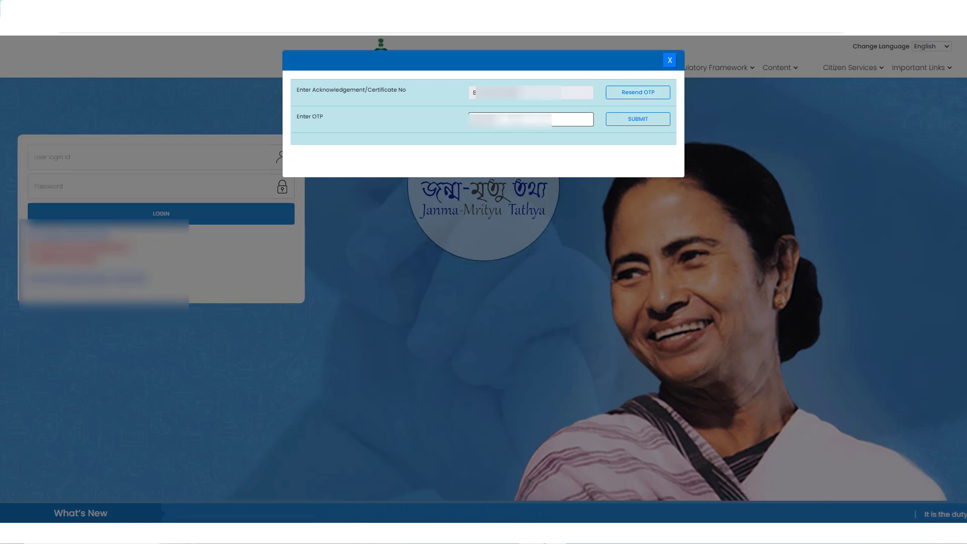
left_click(642, 117)
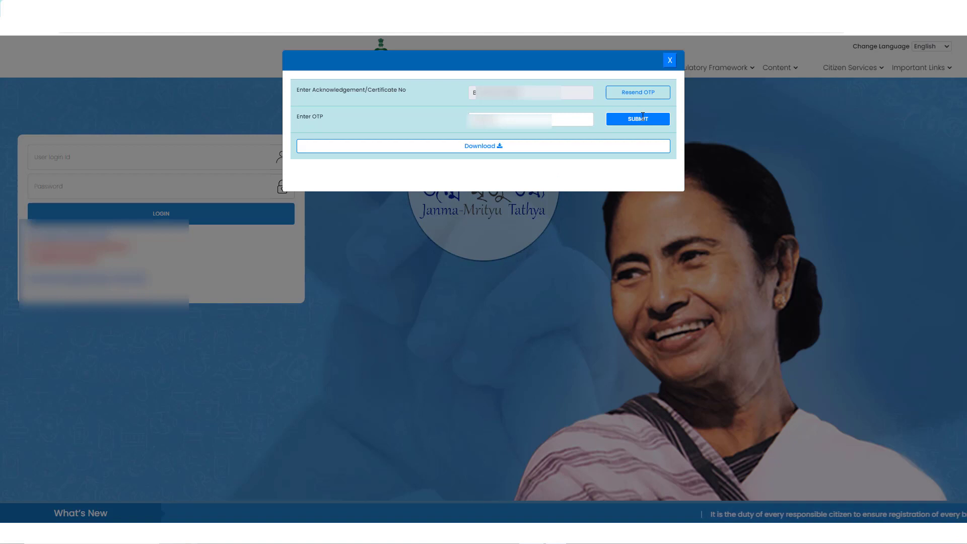
Step: Download the birth certificate PDF and open the downloaded file
left_click_drag(448, 130, 520, 153)
left_click(486, 146)
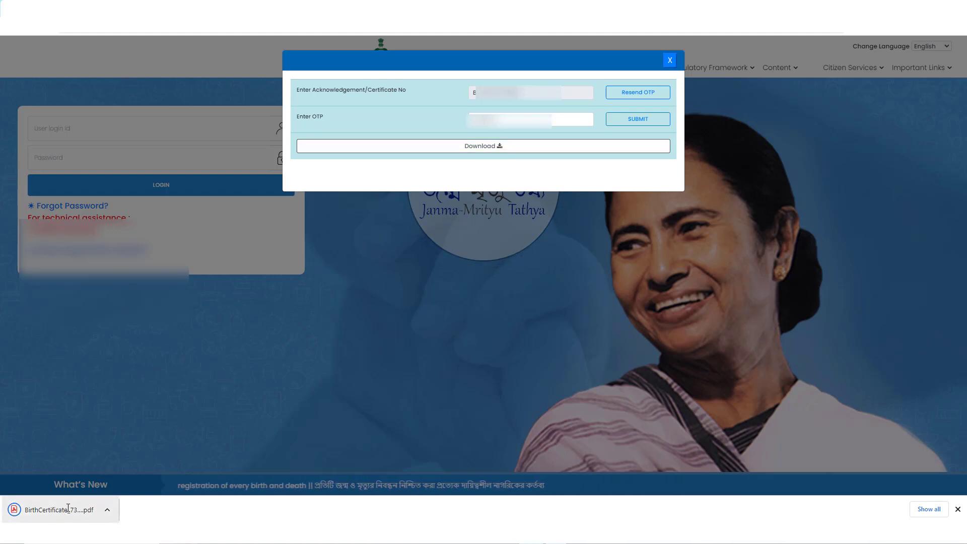
left_click(64, 510)
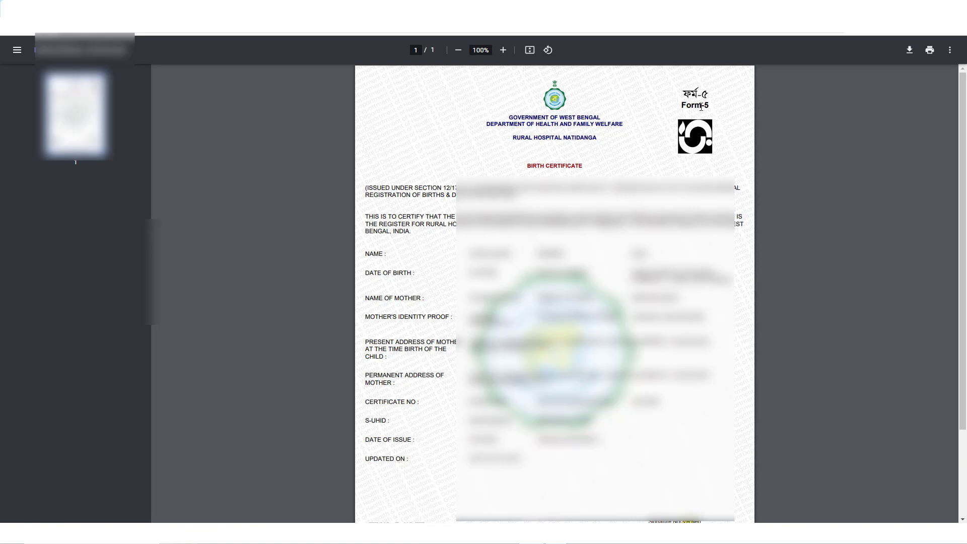
left_click_drag(669, 78, 723, 160)
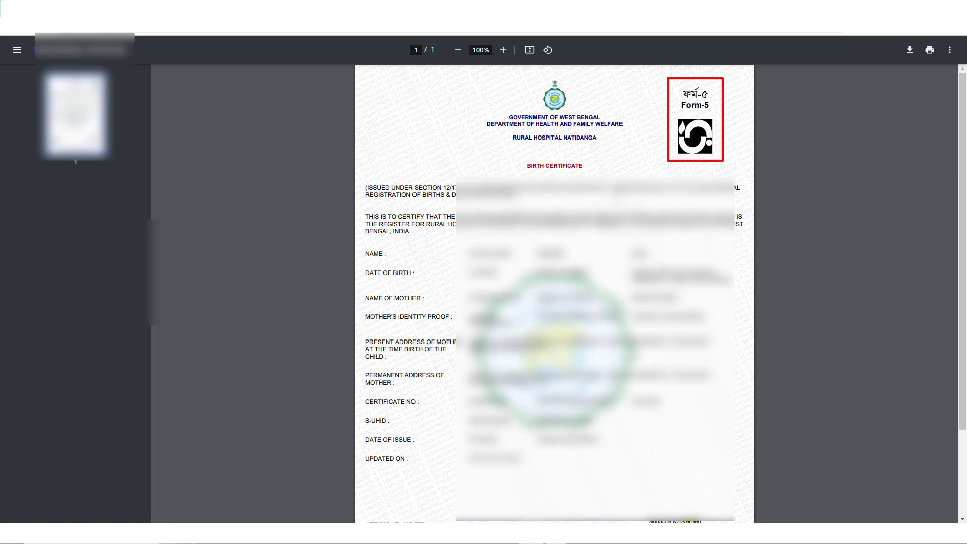
left_click_drag(507, 149, 598, 175)
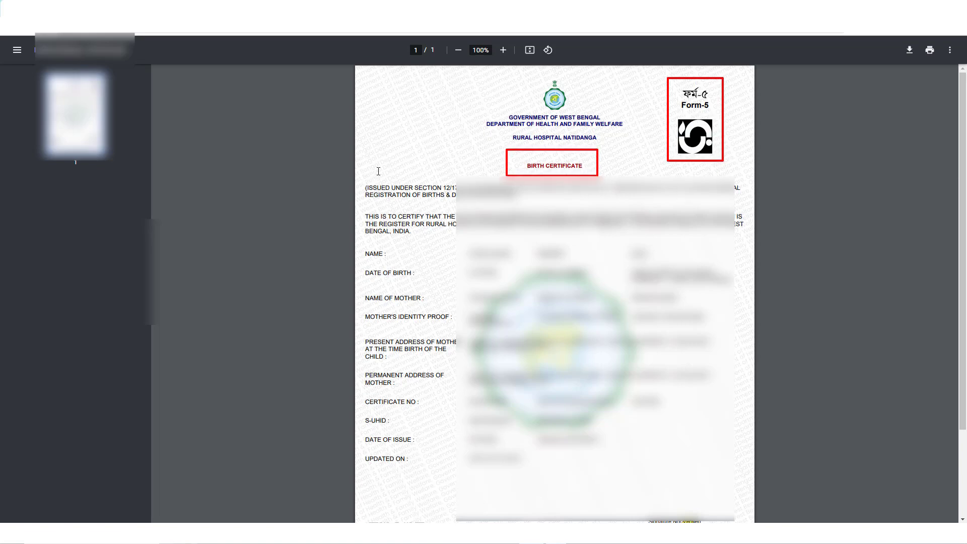
left_click_drag(743, 496, 751, 519)
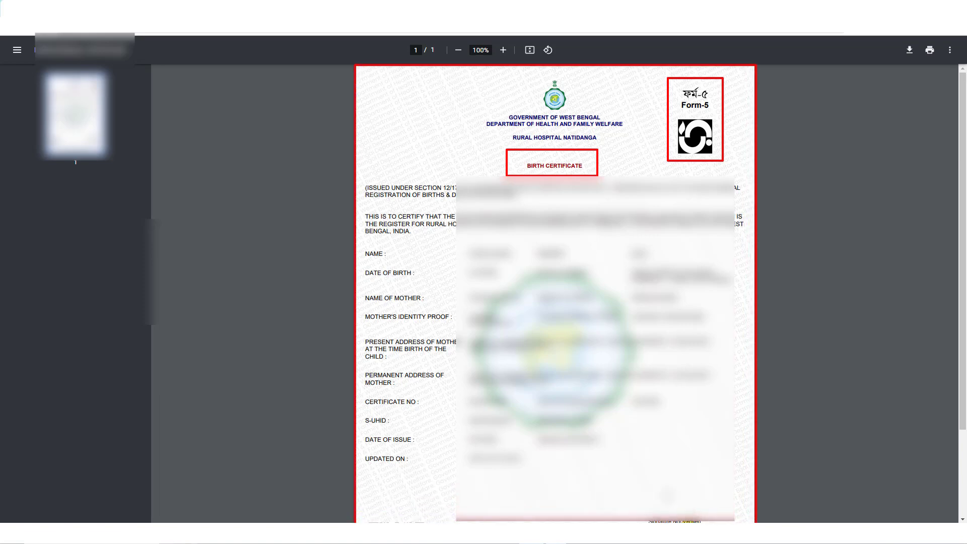